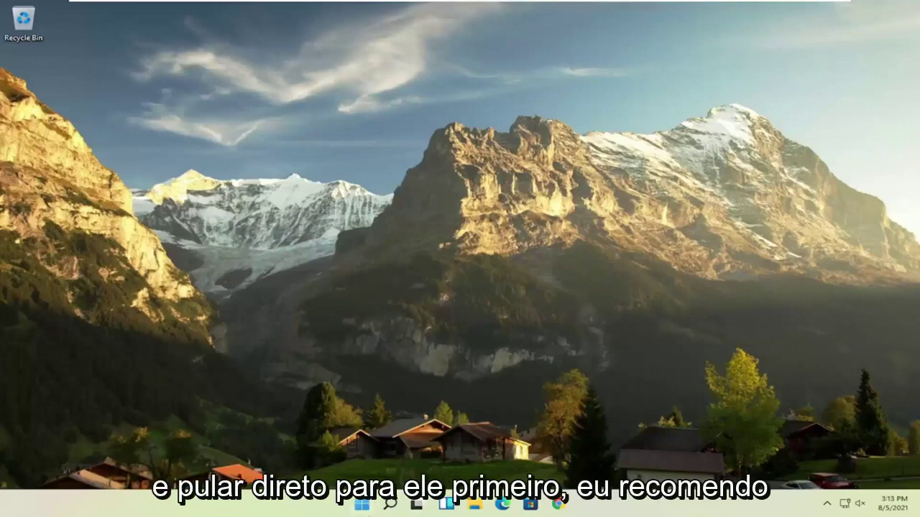
- Disable Microsoft OneDrive in Task Manager's Startup list, leaving the other startup apps enabled
right_click(362, 507)
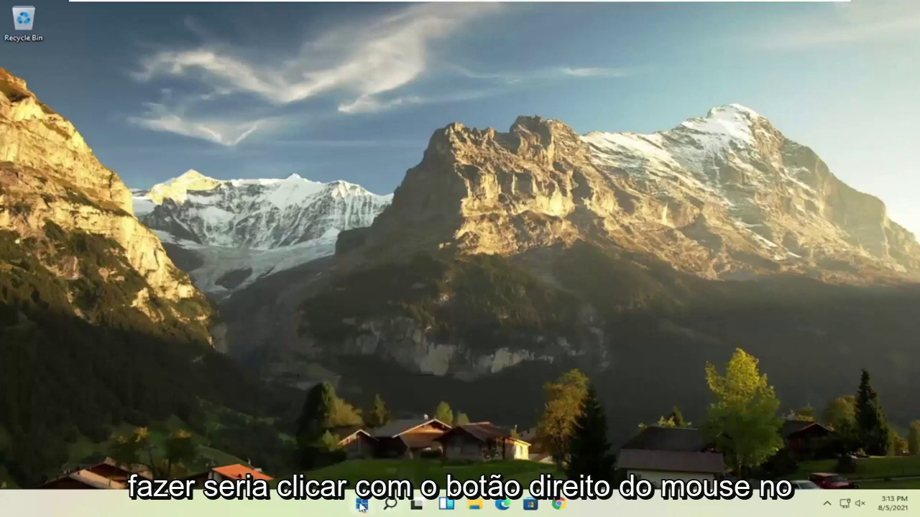
right_click(362, 507)
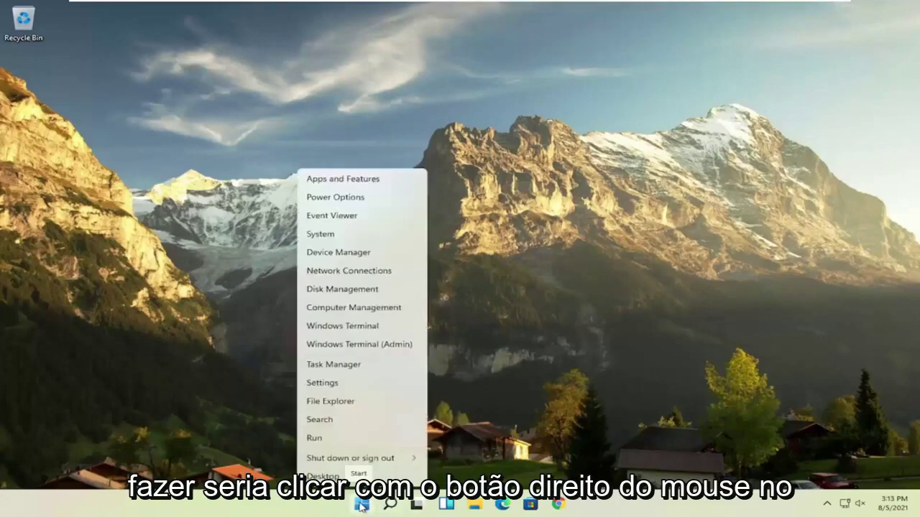
left_click(334, 364)
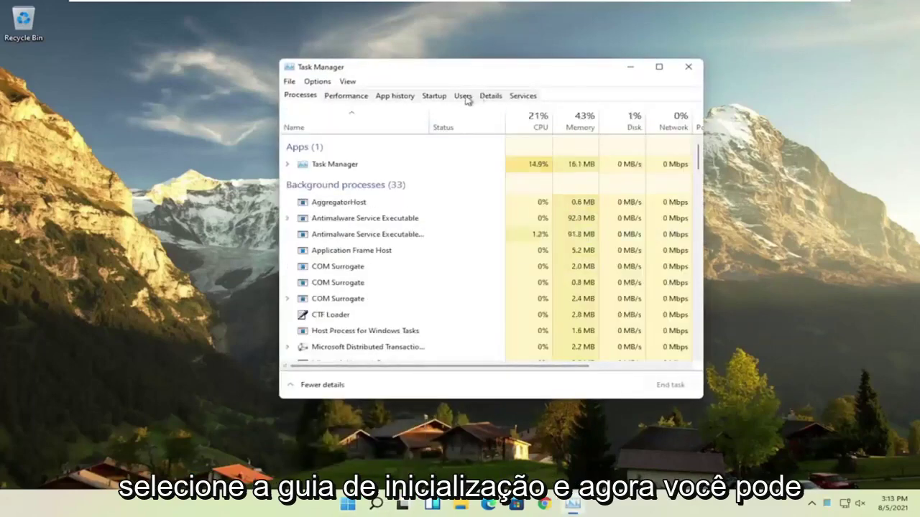
left_click(433, 95)
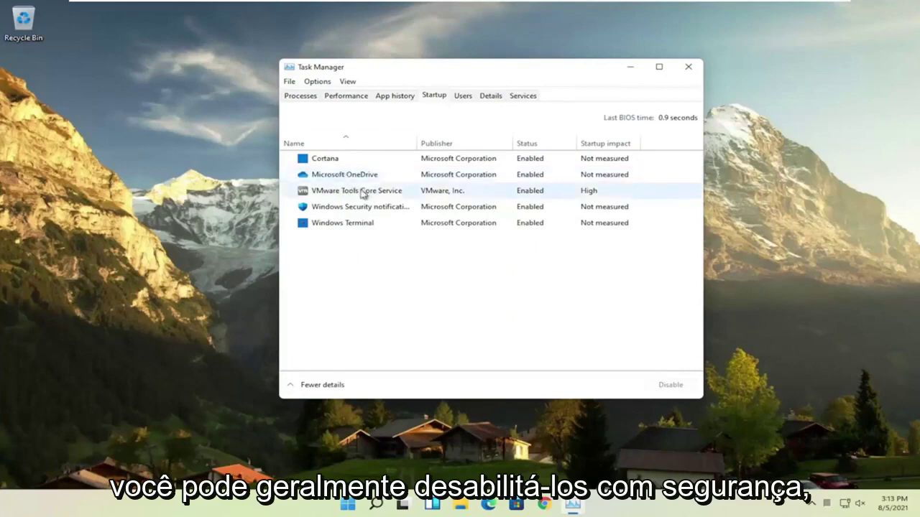
left_click(333, 180)
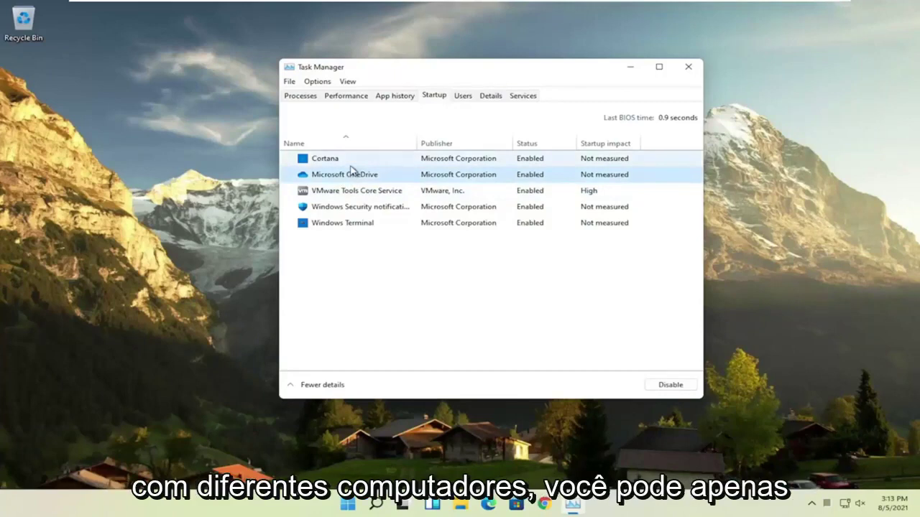
left_click(670, 386)
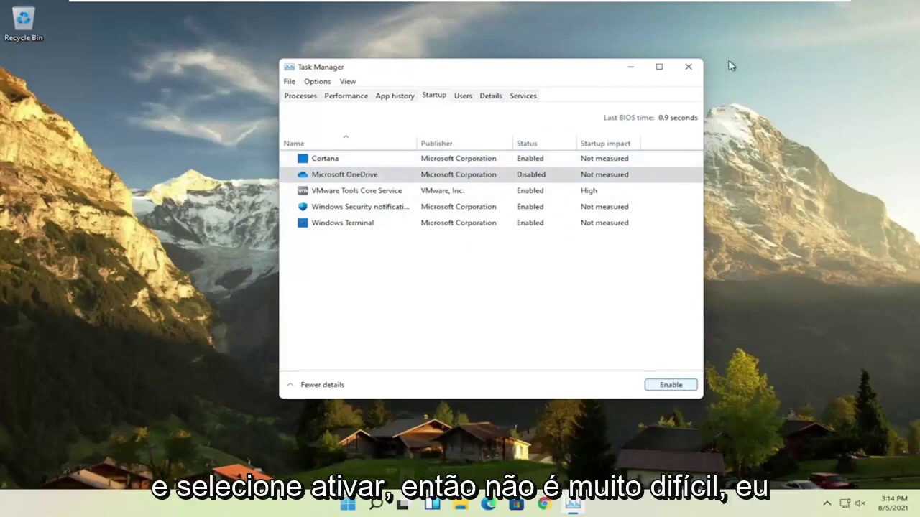
- Close Task Manager and open Apps & features through a Windows search for 'apps'
left_click(687, 68)
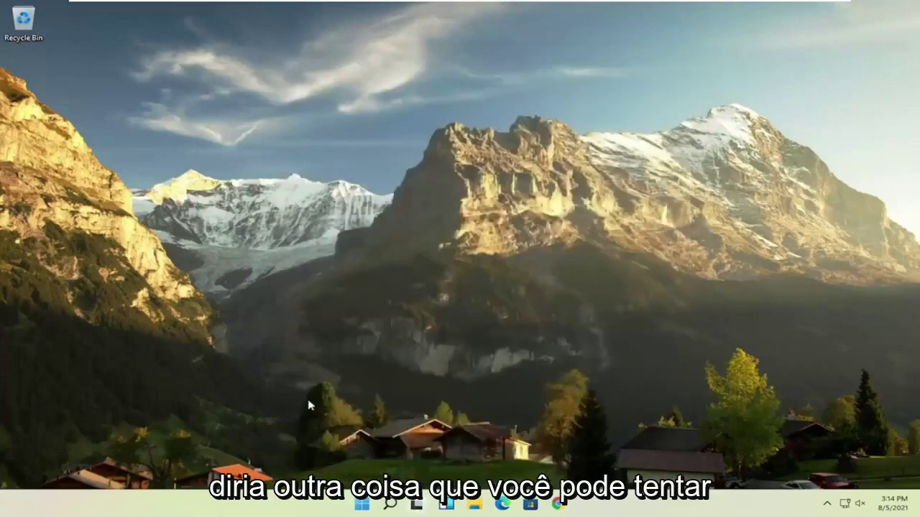
left_click(389, 505)
type("apps")
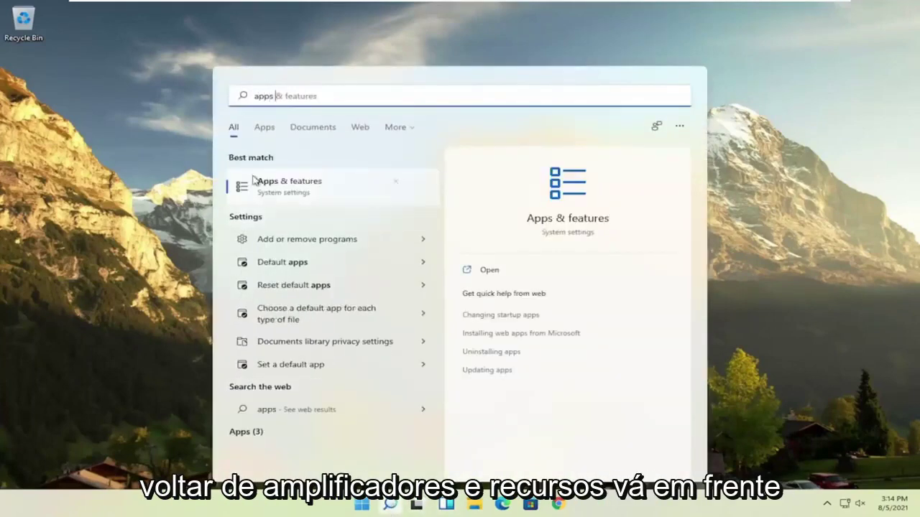
left_click(283, 186)
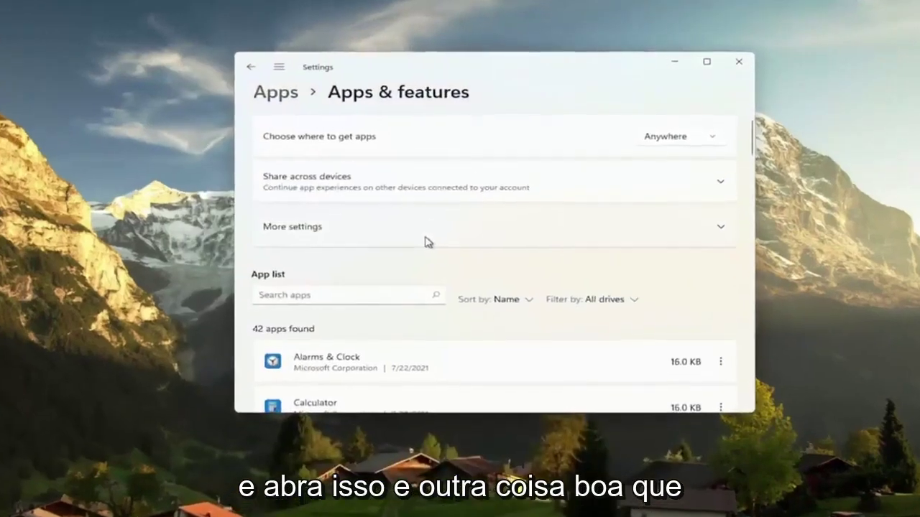
- Check CCleaner's Uninstall option without removing it, then close Settings
scroll(425, 242, "down", 3)
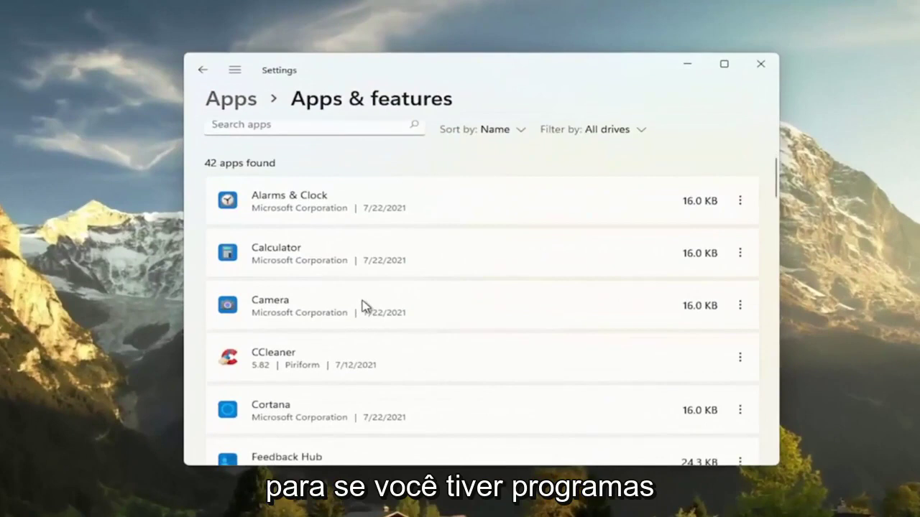
scroll(363, 306, "down", 1)
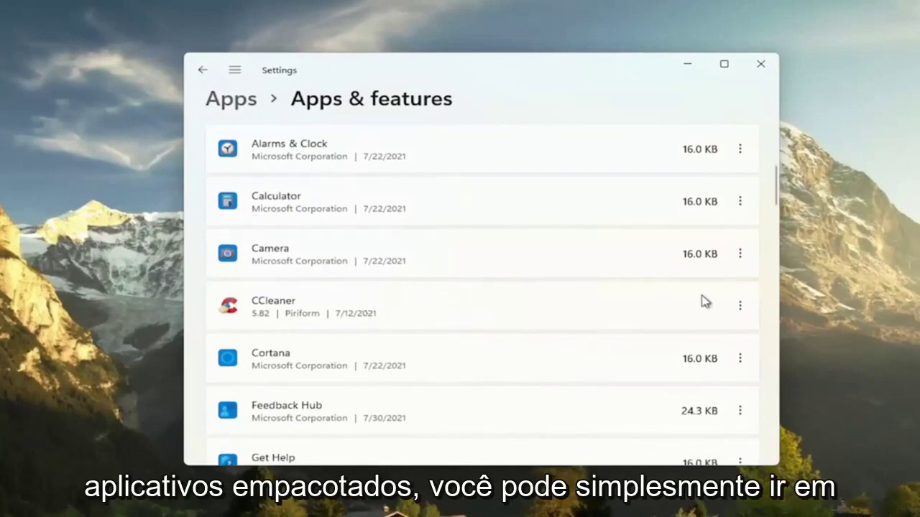
left_click(741, 307)
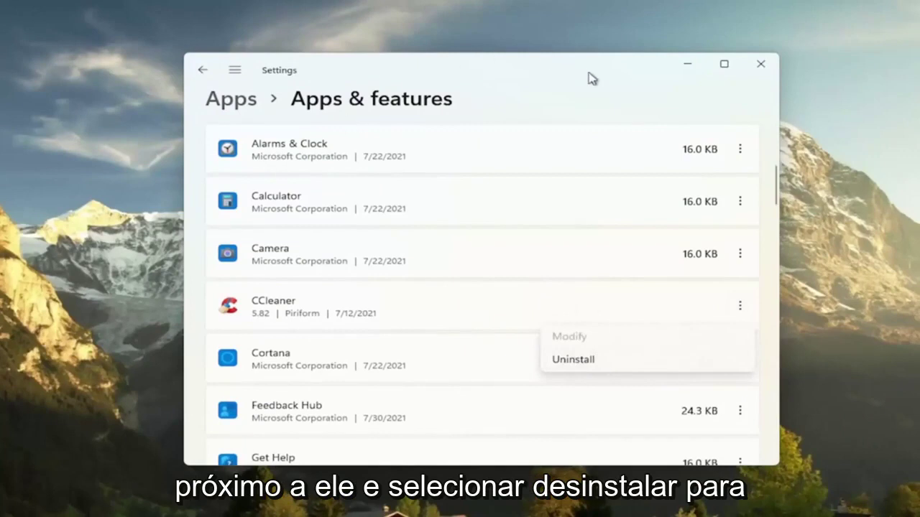
left_click(546, 127)
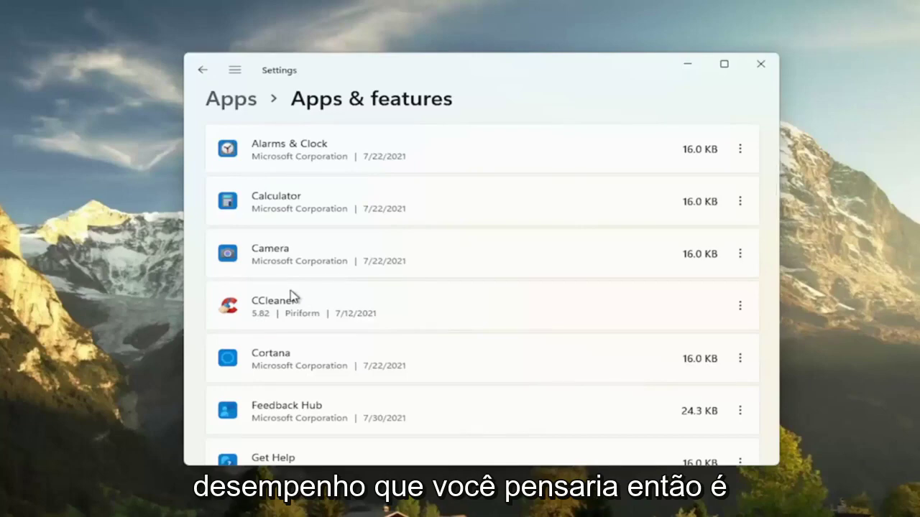
left_click(763, 63)
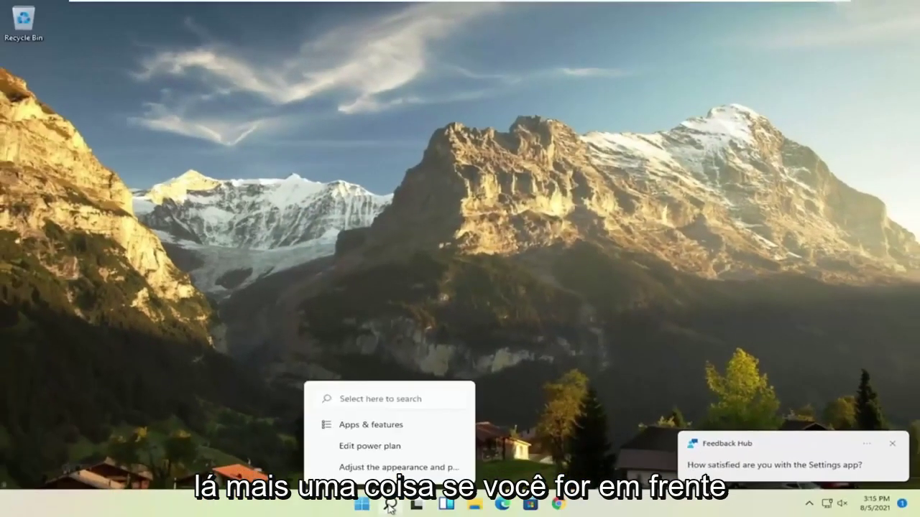
- Search 'adjust' and apply Adjust for best performance in Performance Options, unchecking every visual effect
left_click(389, 507)
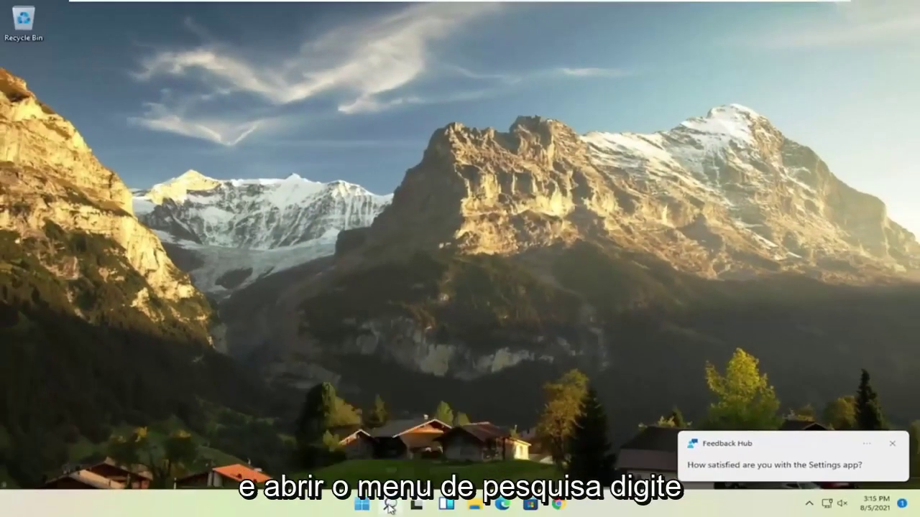
type("adjust")
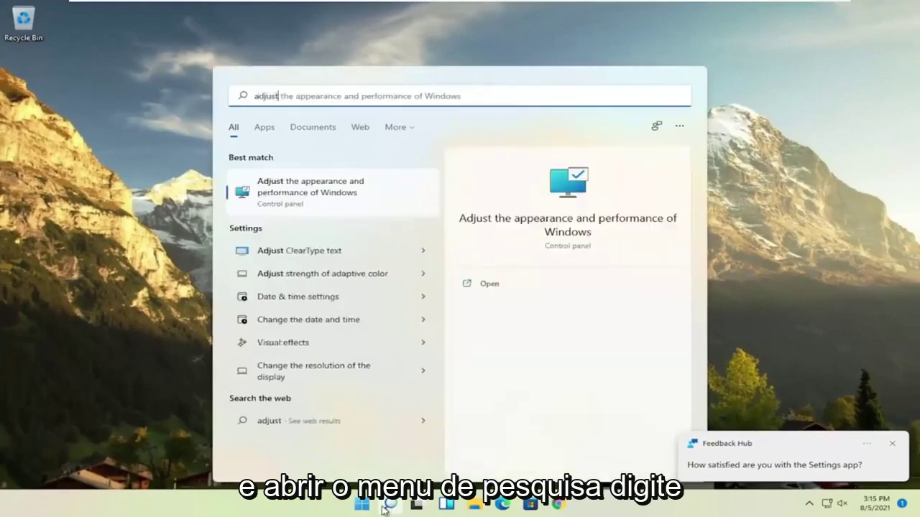
left_click(338, 193)
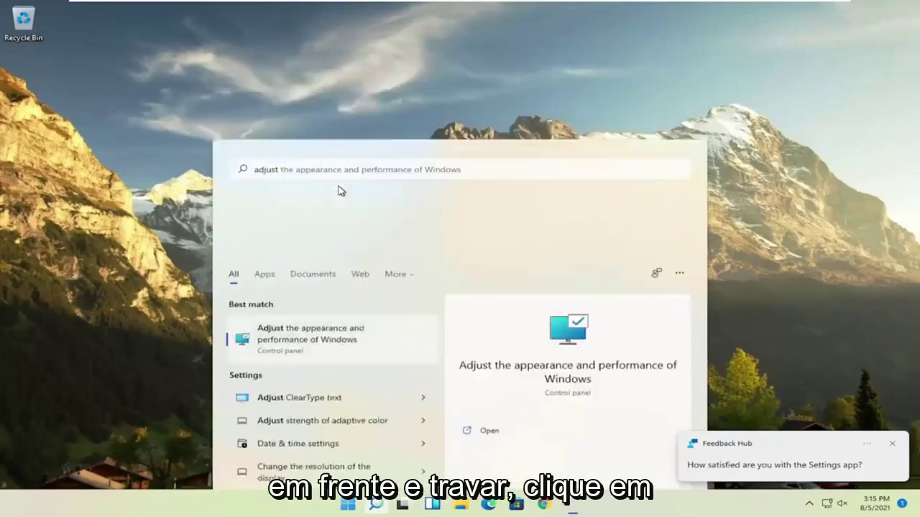
left_click_drag(191, 45, 321, 50)
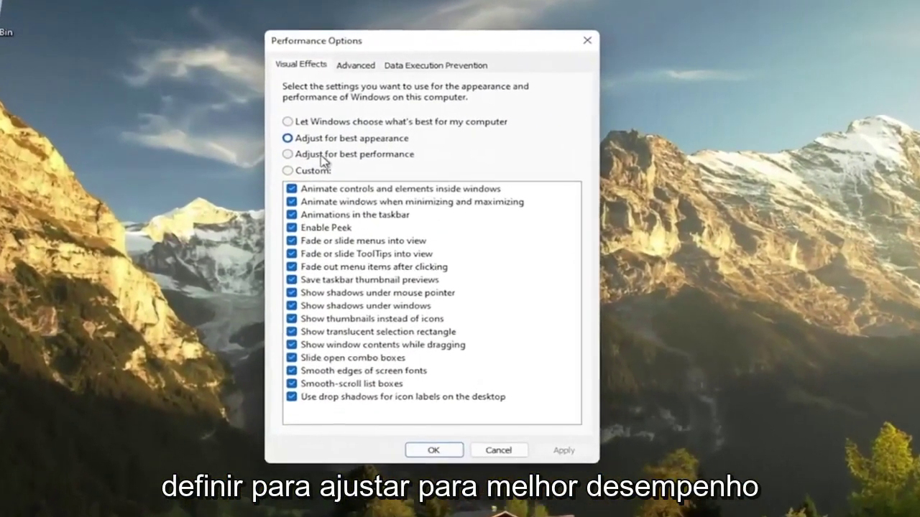
left_click(216, 141)
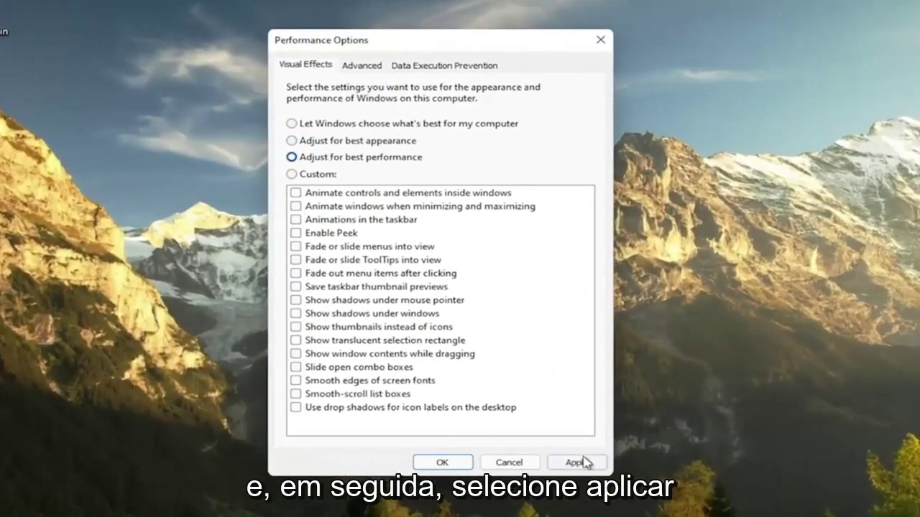
left_click(579, 463)
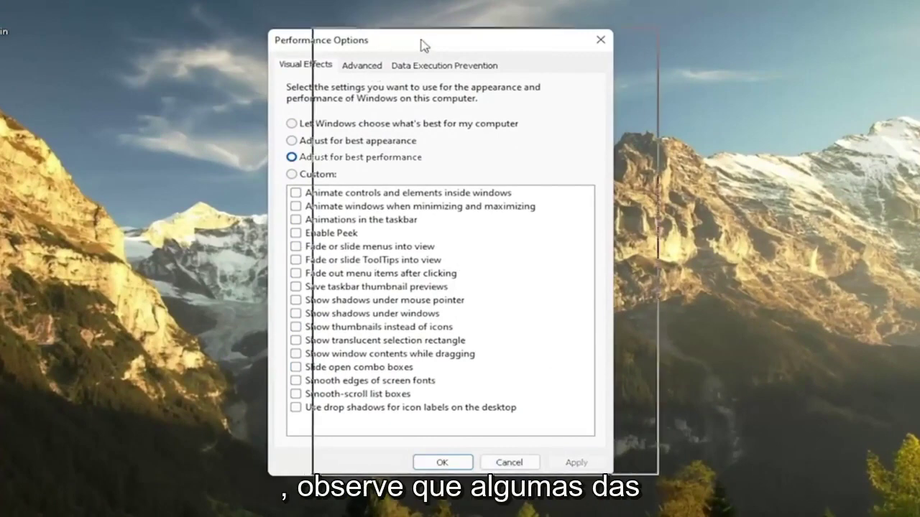
left_click_drag(421, 45, 471, 44)
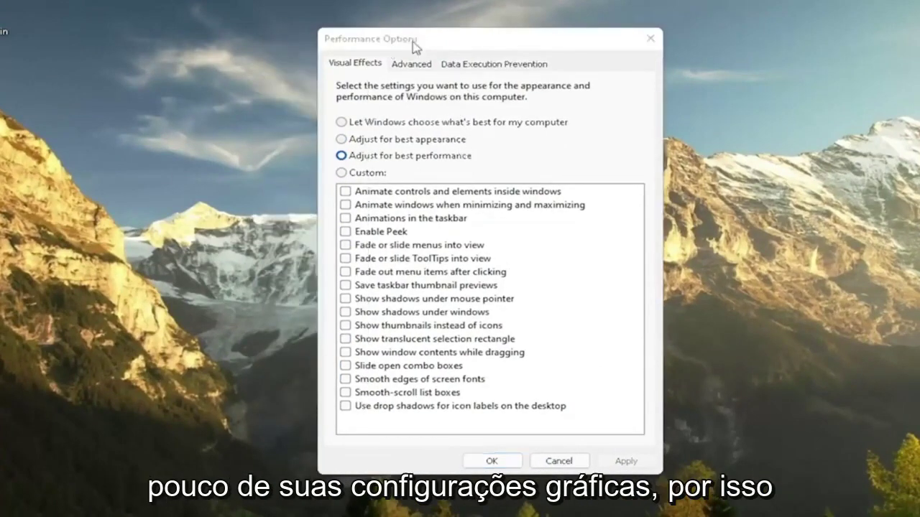
left_click_drag(477, 46, 501, 54)
- Launch Calendar from Start, then toggle thumbnails and menu fading on and back off
key("super")
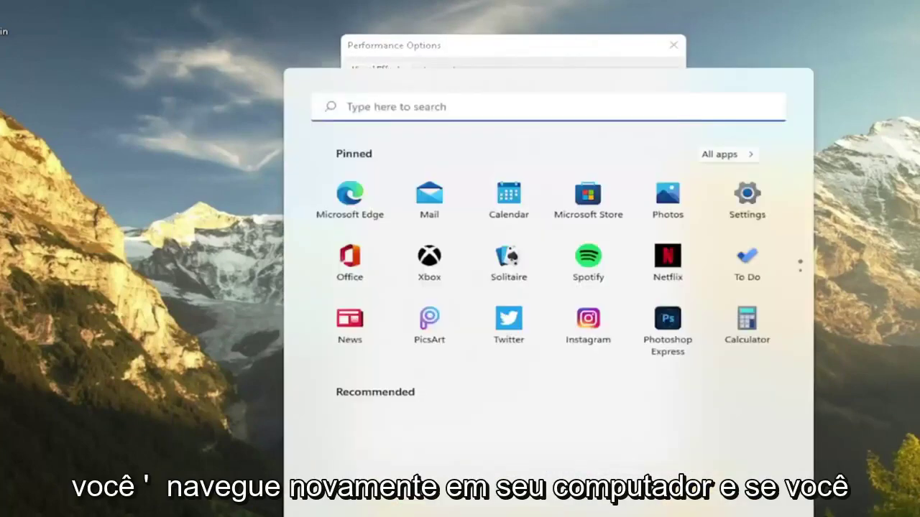
left_click(512, 204)
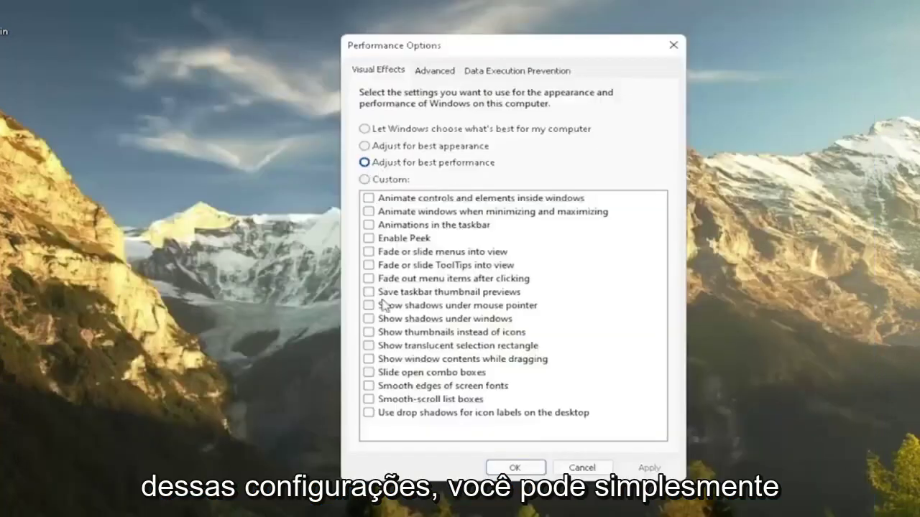
left_click(369, 332)
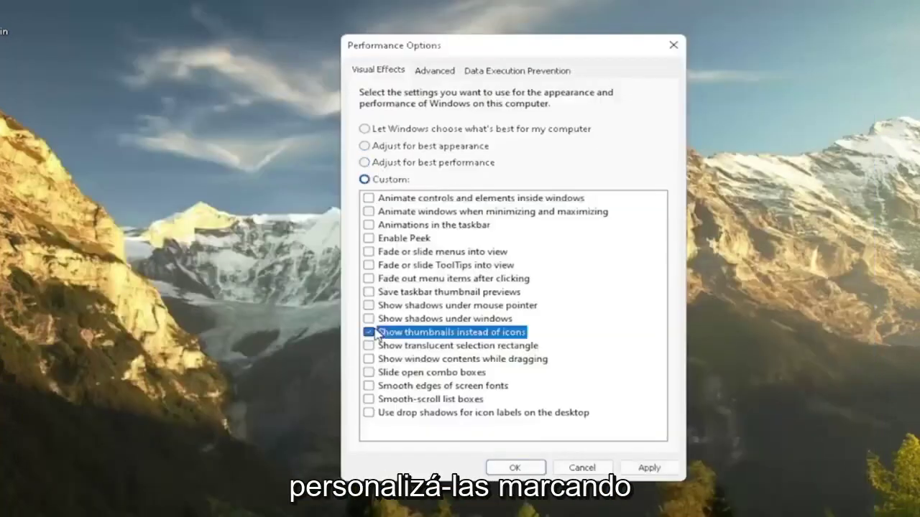
left_click(369, 279)
left_click(369, 333)
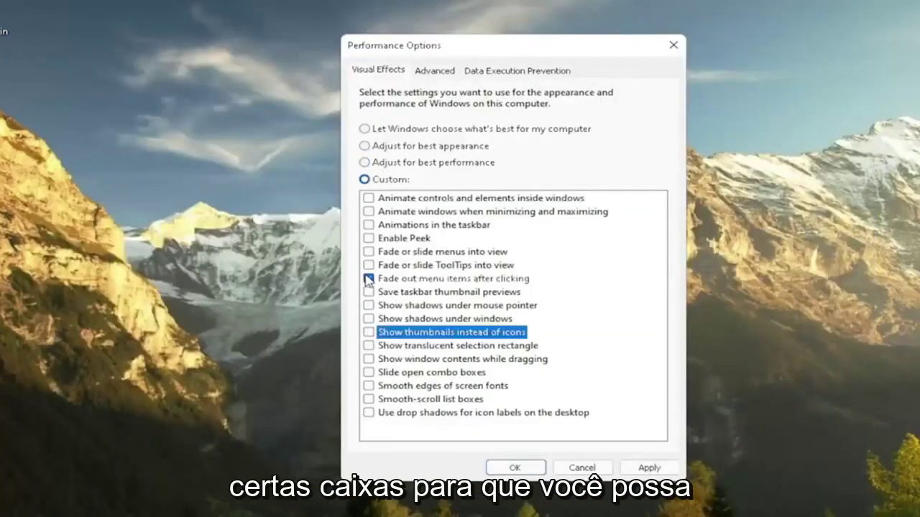
left_click(369, 278)
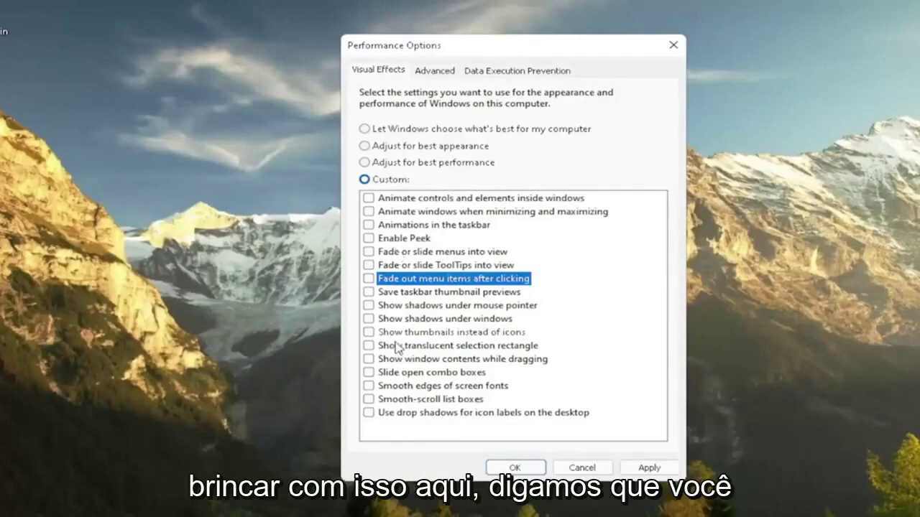
- Re-enable only 'Show window contents while dragging', apply it and close Performance Options
mouse_move(563, 41)
left_mouse_down()
mouse_move(675, 66)
mouse_move(322, 68)
mouse_move(653, 71)
mouse_move(566, 44)
left_mouse_up()
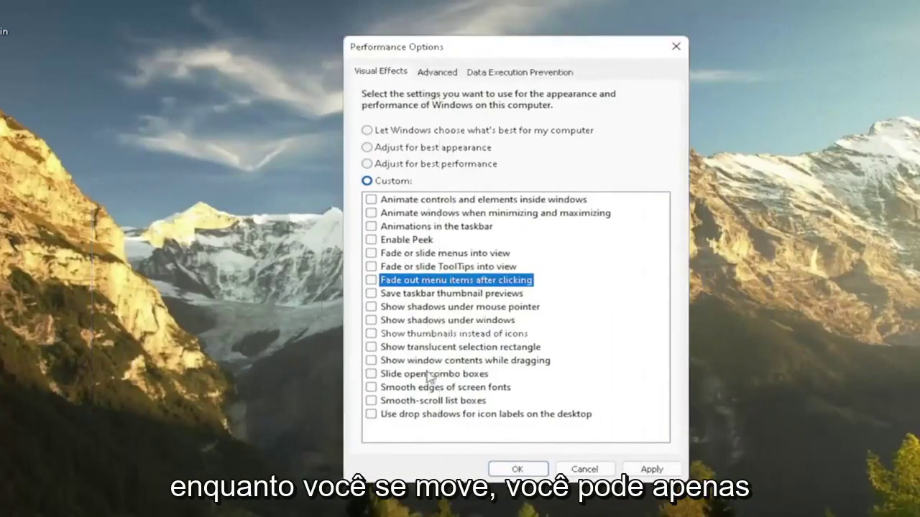
left_click(403, 360)
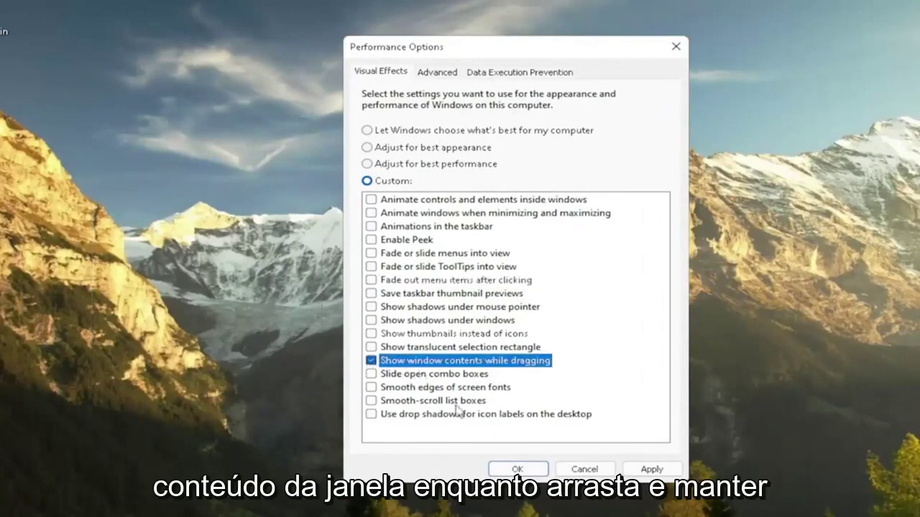
left_click(667, 473)
mouse_move(512, 46)
left_mouse_down()
mouse_move(284, 83)
mouse_move(638, 42)
mouse_move(514, 44)
left_mouse_up()
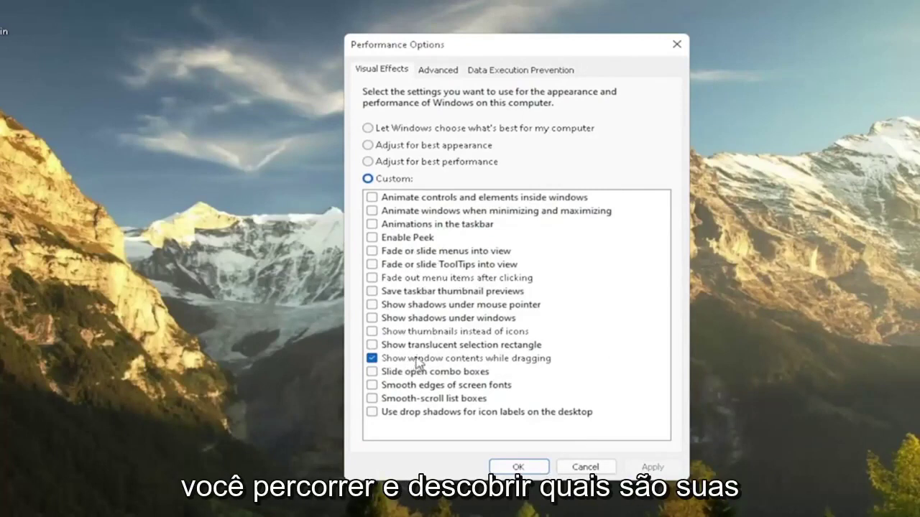
left_click(676, 42)
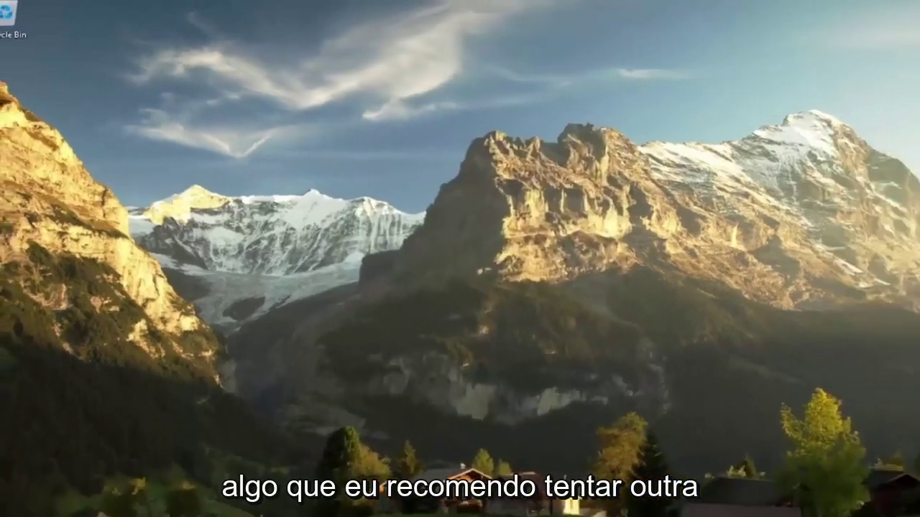
- Open Control Panel from a search for 'control' and view it by Large icons
left_click(388, 505)
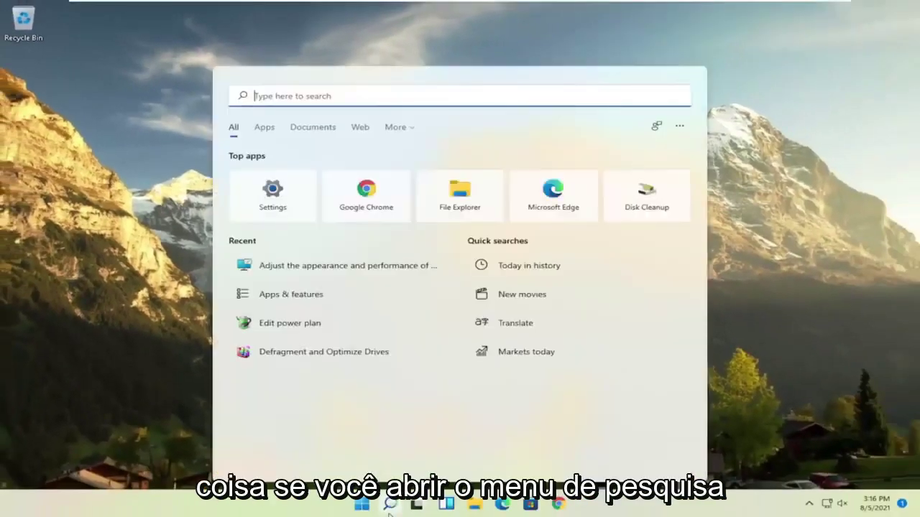
type("control")
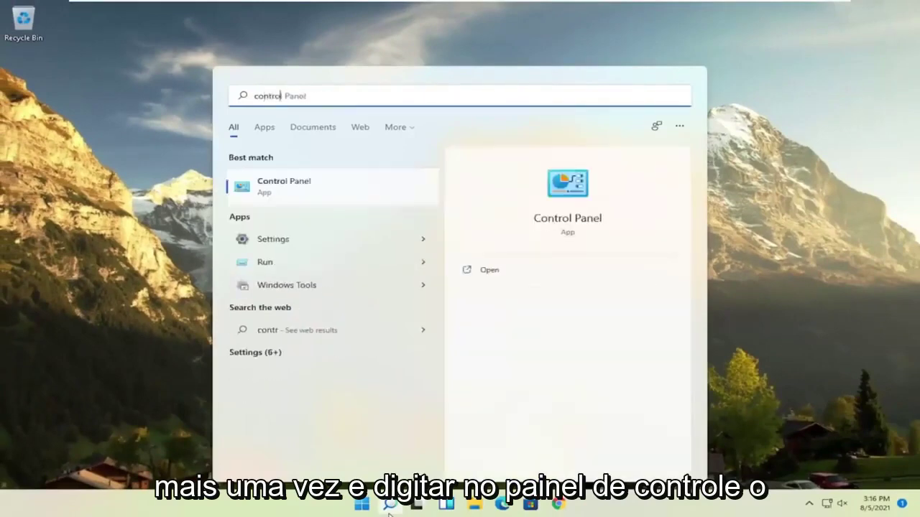
left_click(293, 192)
left_click(743, 145)
left_click(750, 177)
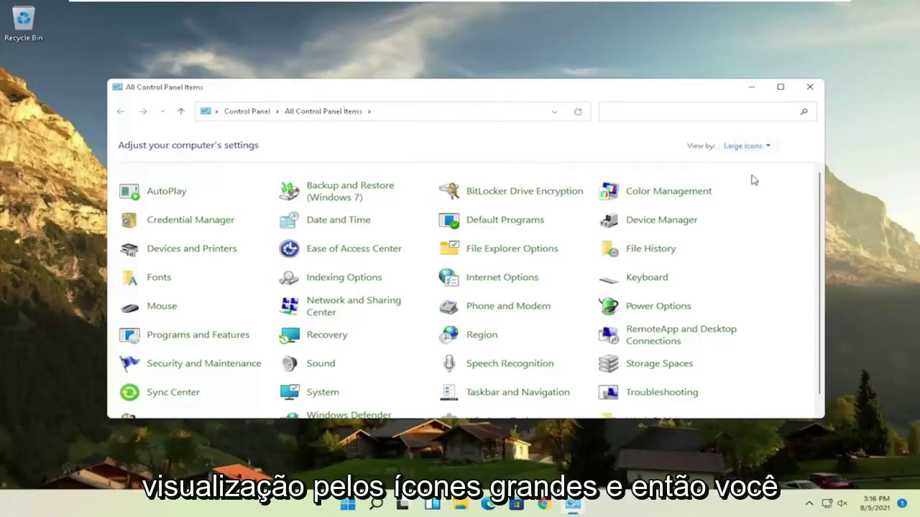
- In Power Options, reveal the additional plans and select High performance
left_click(647, 310)
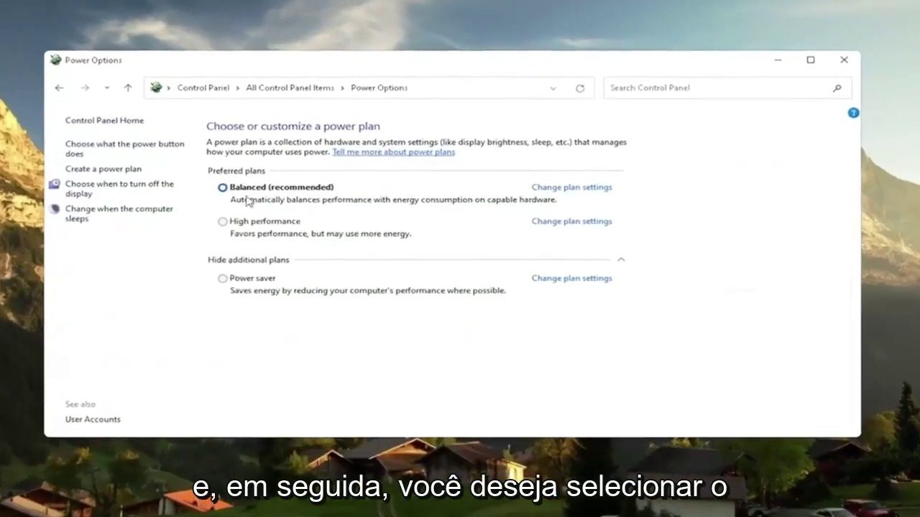
left_click(255, 260)
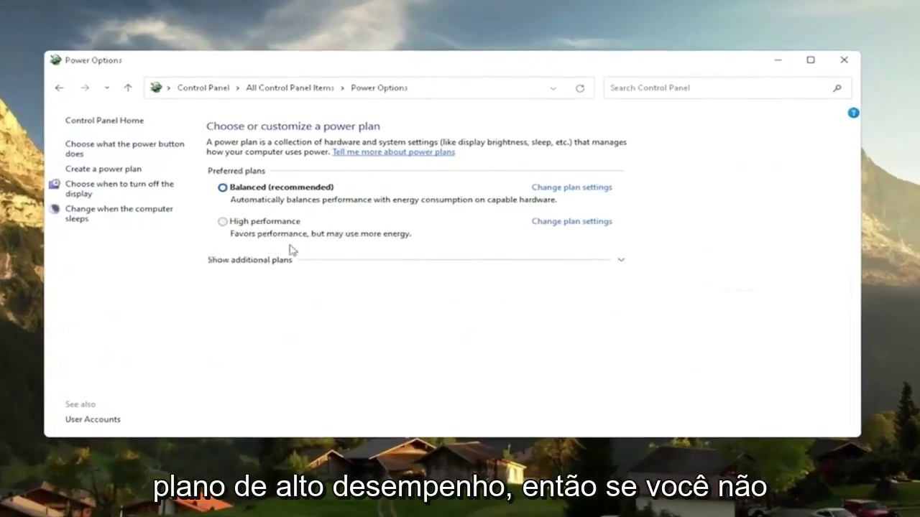
left_click(254, 262)
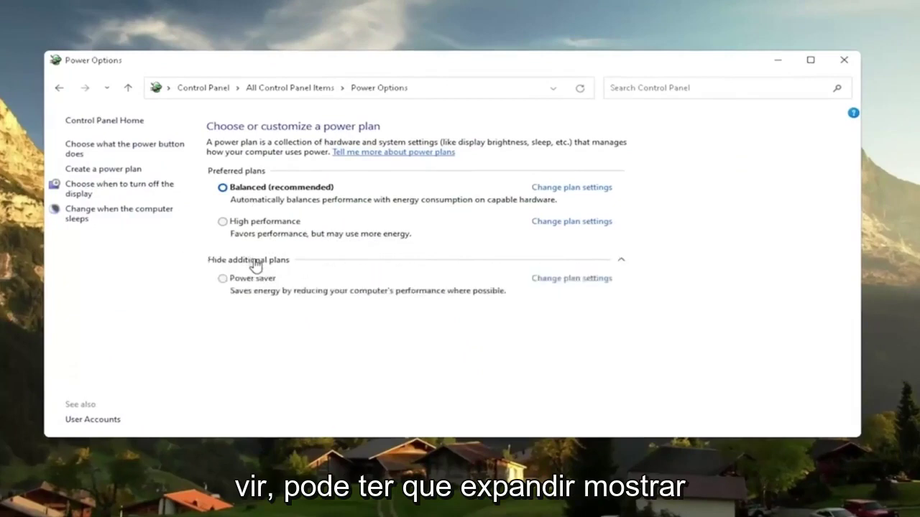
left_click(223, 222)
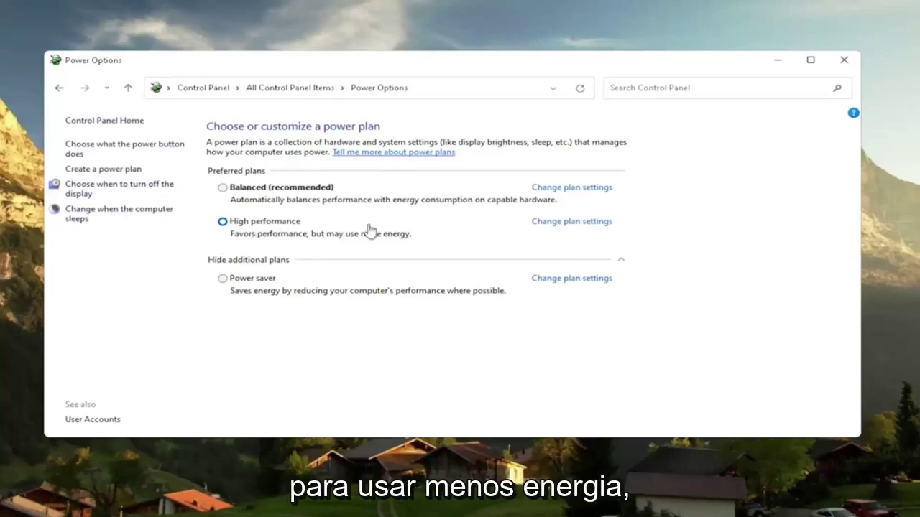
- Close Power Options and launch Disk Cleanup for drive C: via a 'disk clean' search
left_click(841, 61)
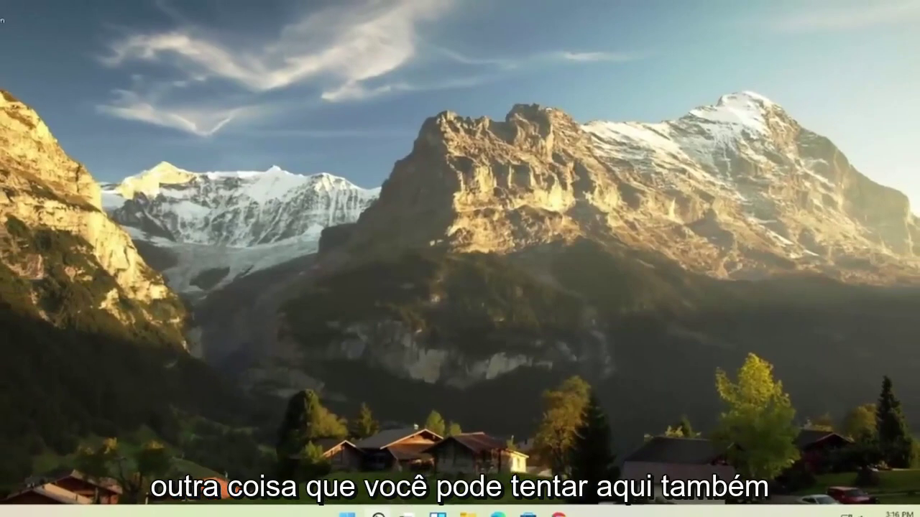
left_click(378, 515)
type("disk clean")
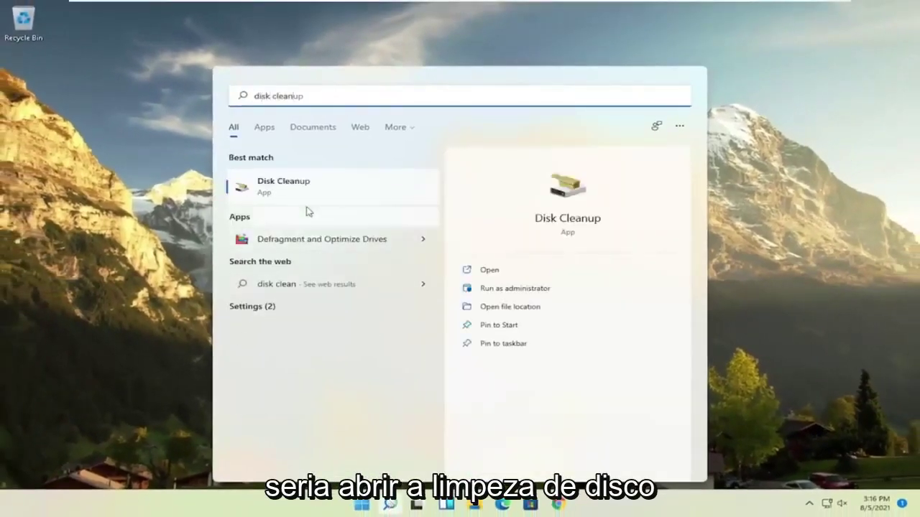
left_click(288, 185)
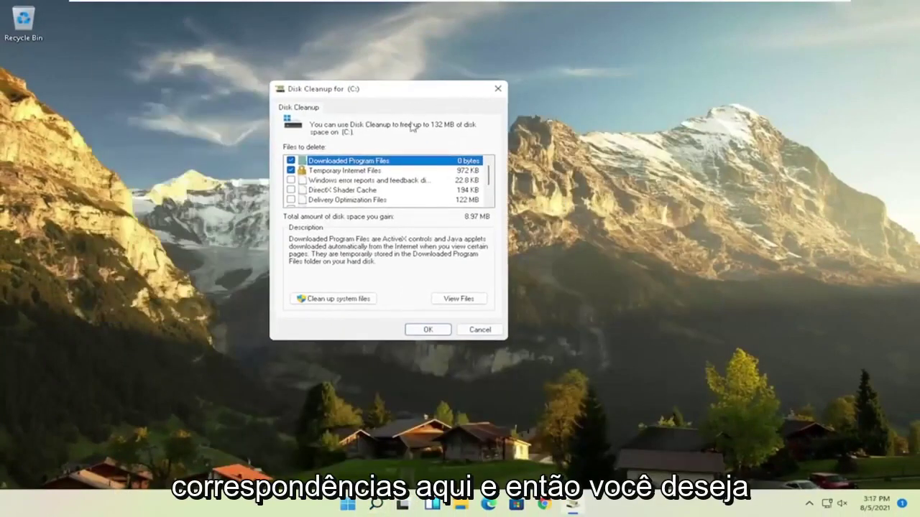
- Include system files in the cleanup and permanently delete the checked files
left_click(328, 299)
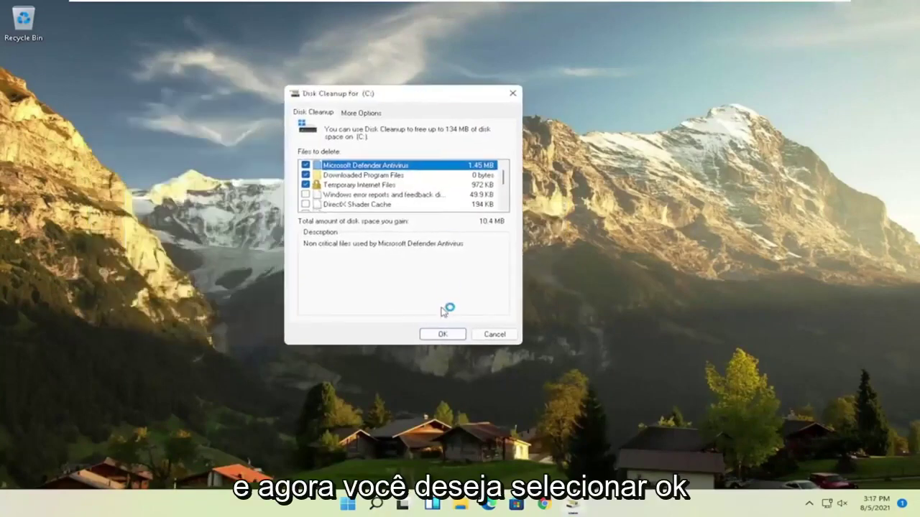
left_click(443, 334)
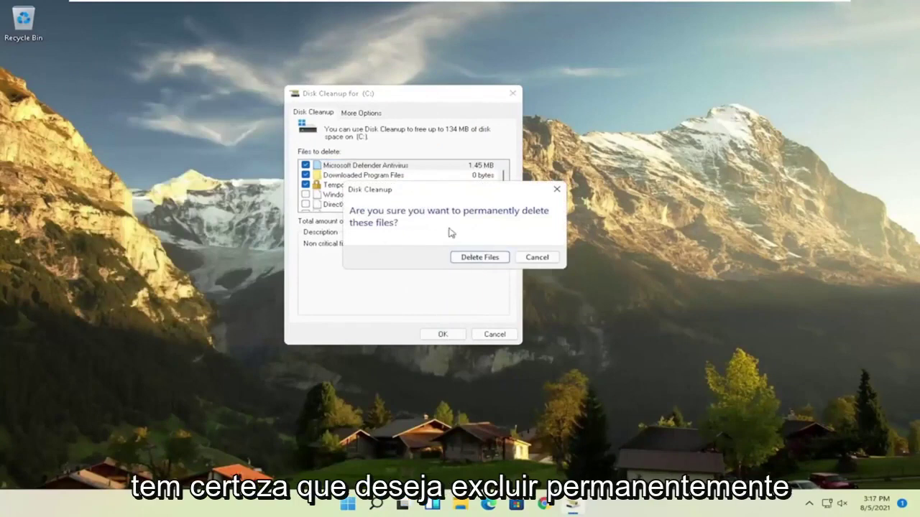
left_click(480, 258)
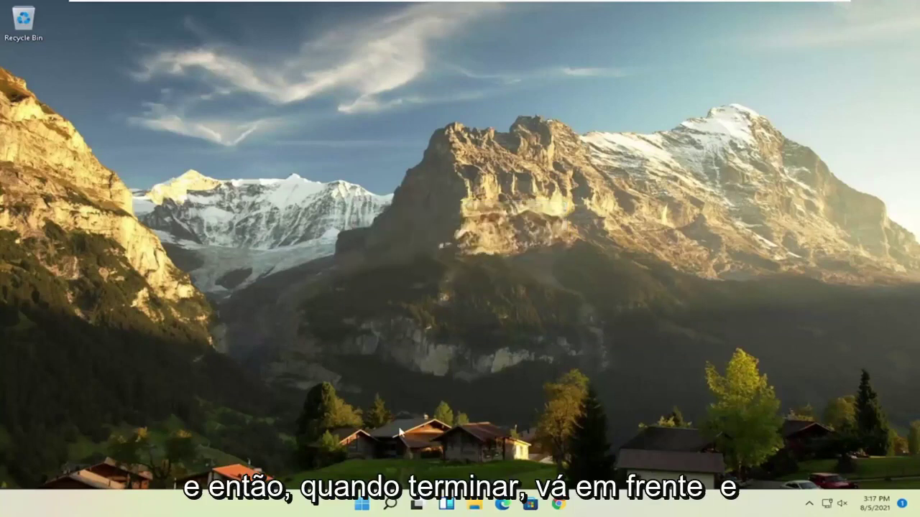
- Optimize drive C: in Defragment and Optimize Drives to 0% fragmented, then close it
left_click(392, 504)
type("d")
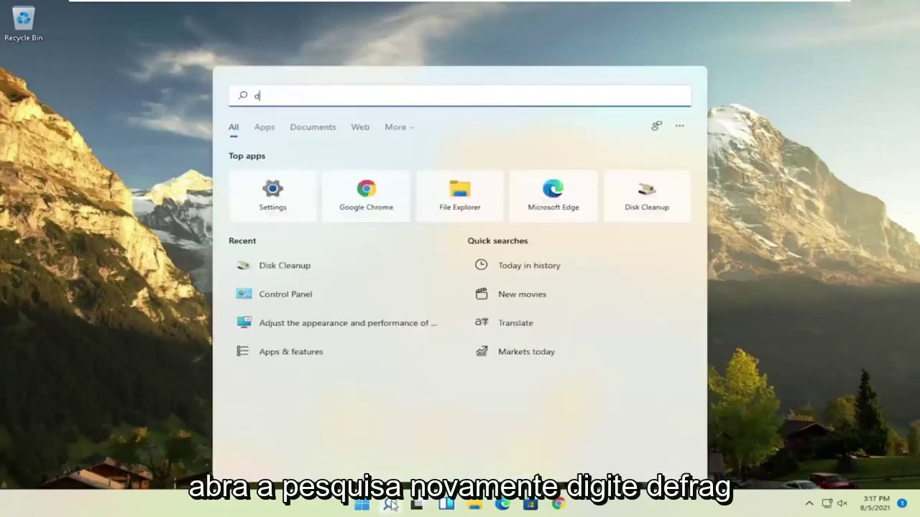
type("isk")
key("BackSpace")
key("BackSpace")
key("BackSpace")
key("BackSpace")
type("defrag")
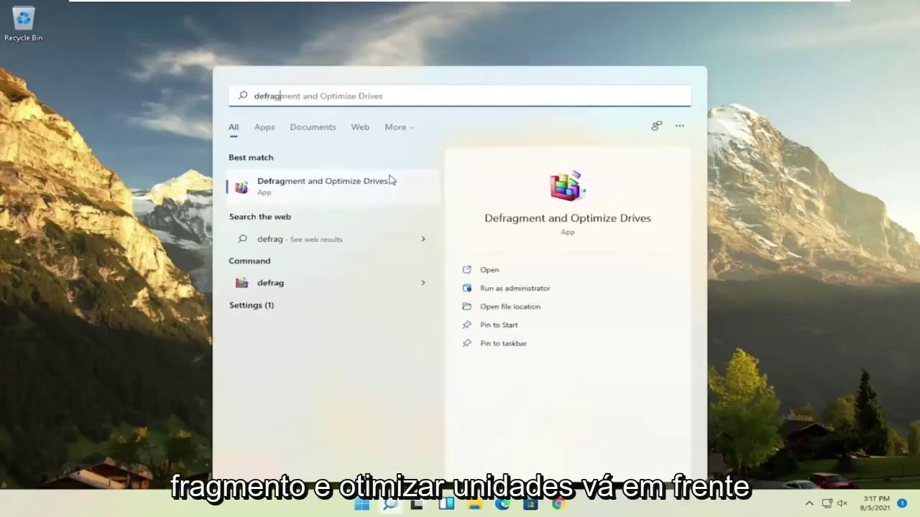
left_click(334, 192)
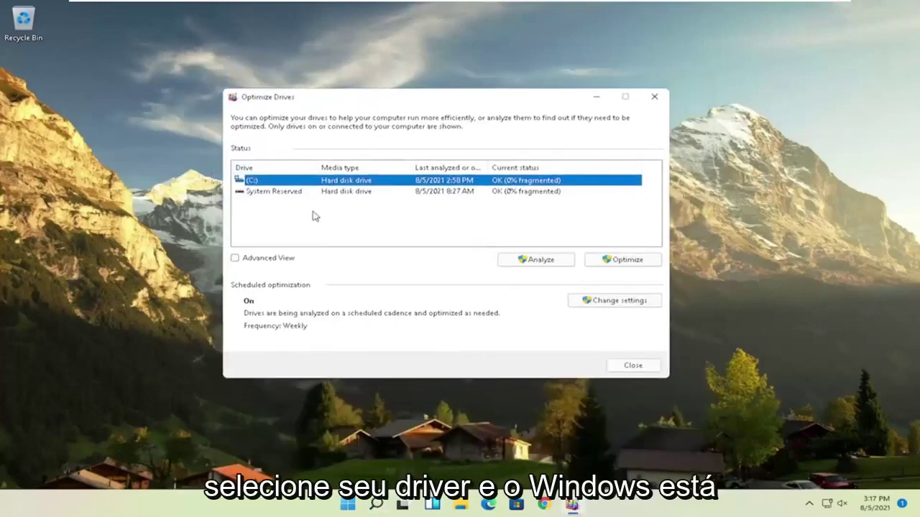
left_click(259, 190)
left_click(258, 181)
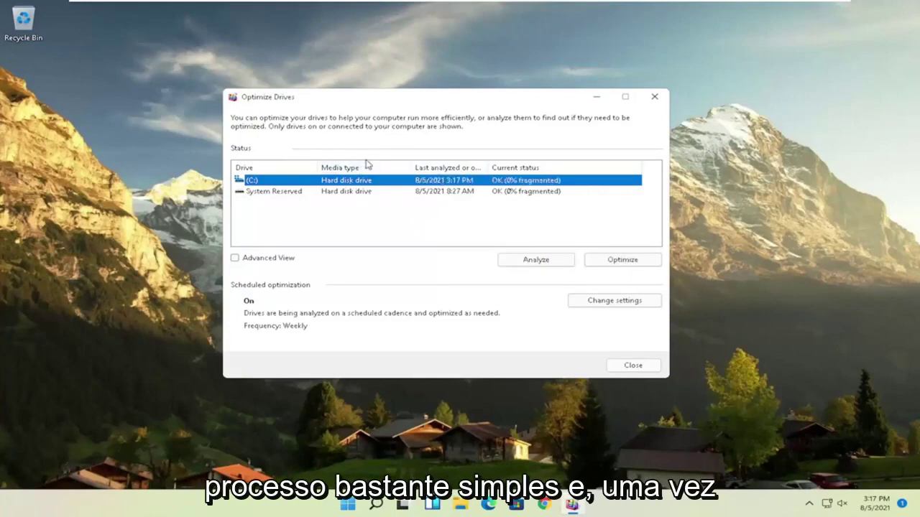
left_click(653, 96)
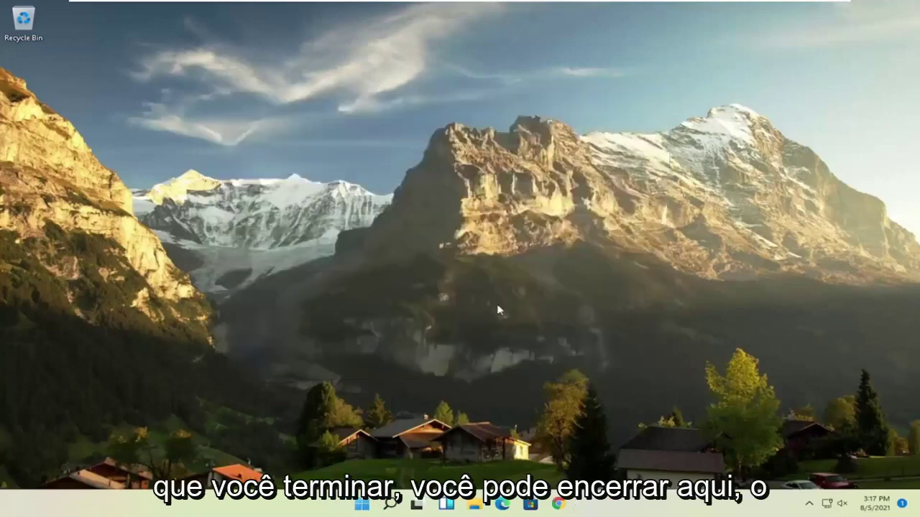
- Search 'cmd' and launch Command Prompt as administrator, accepting the permission prompt
left_click(388, 503)
type("cmd")
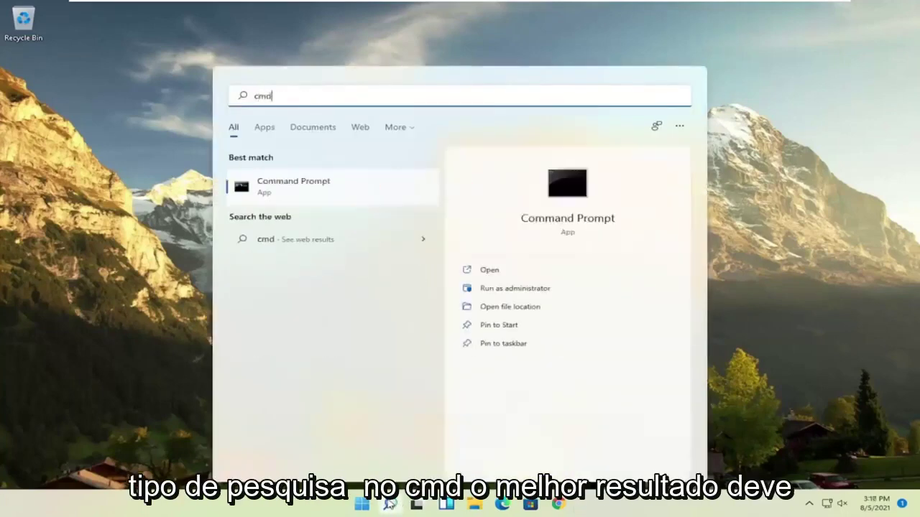
right_click(291, 188)
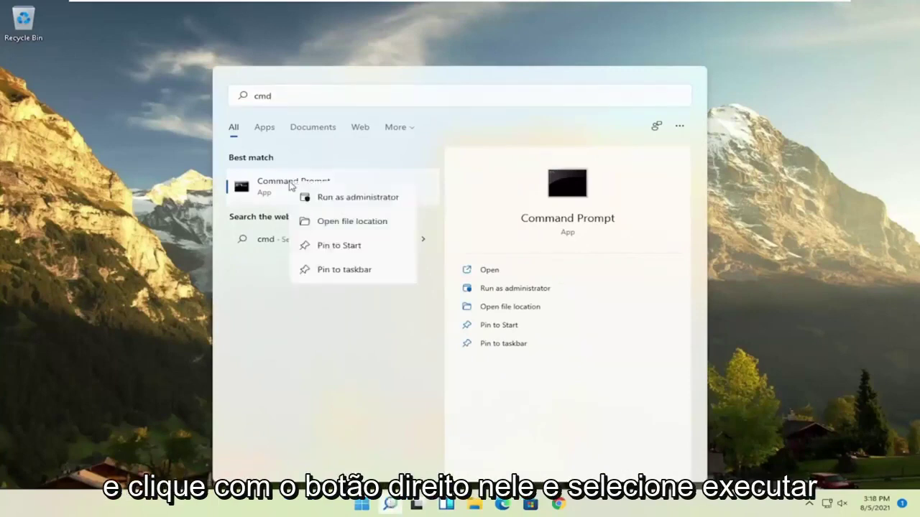
left_click(343, 200)
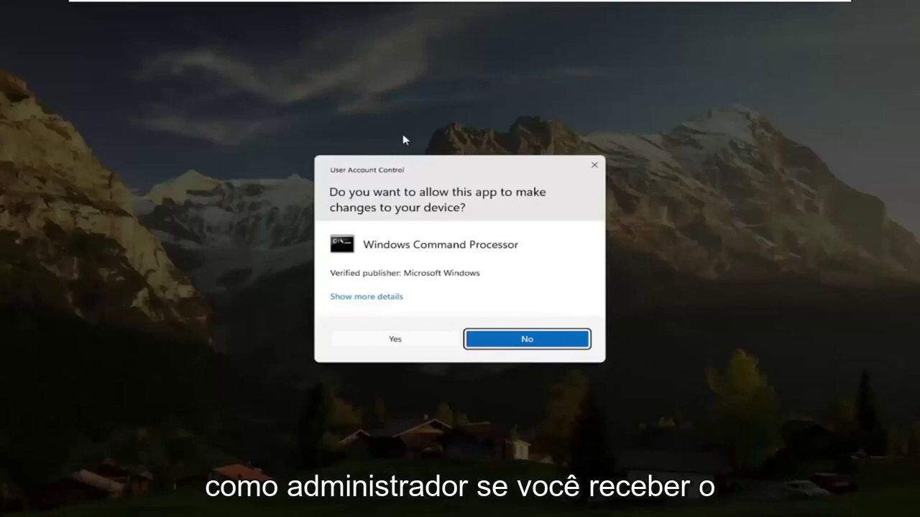
left_click(397, 339)
- Run the sfc /scannow system file check in the administrator Command Prompt
left_click_drag(378, 103, 412, 82)
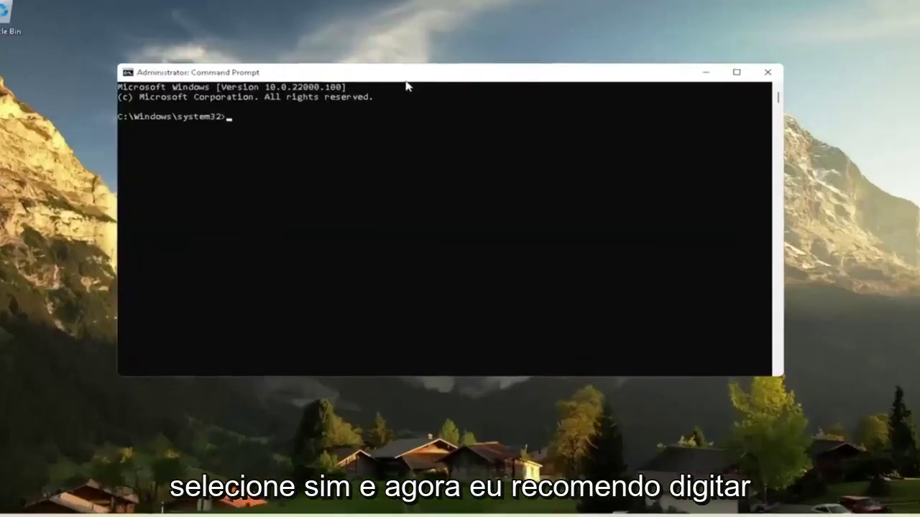
type("sfc")
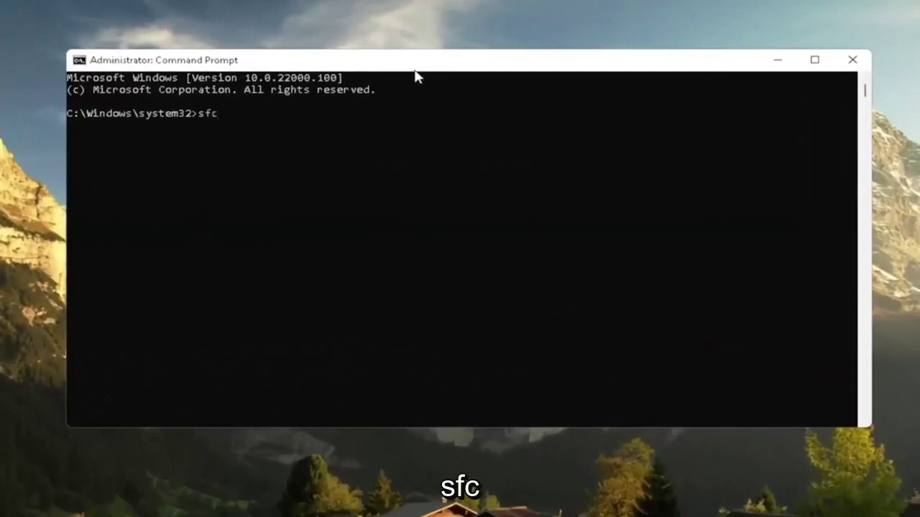
type(" /scannow")
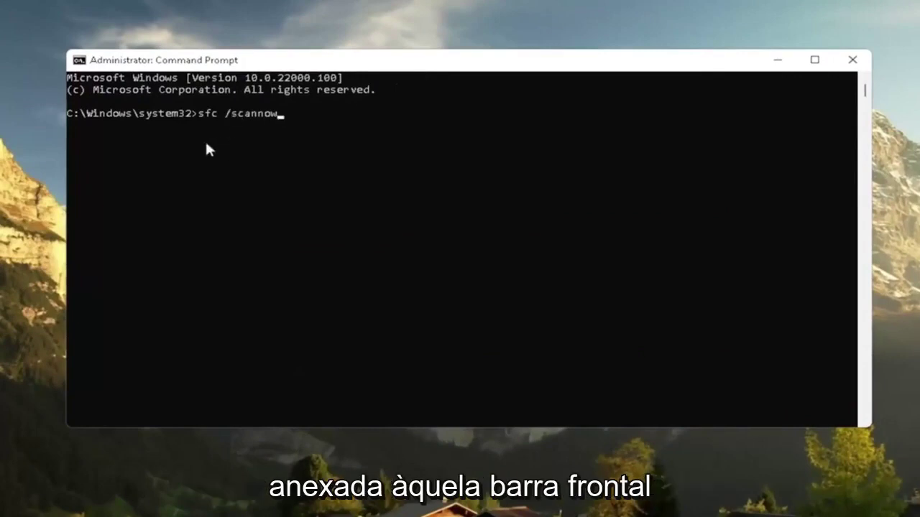
key("Return")
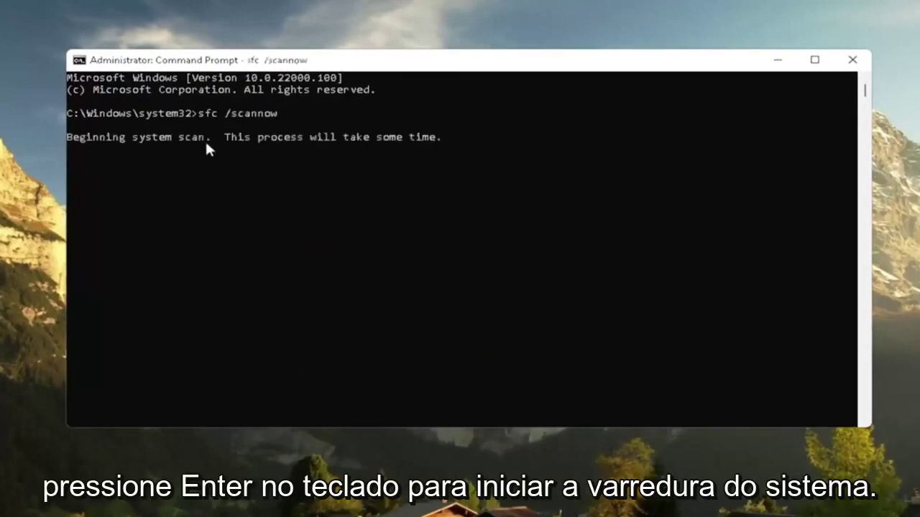